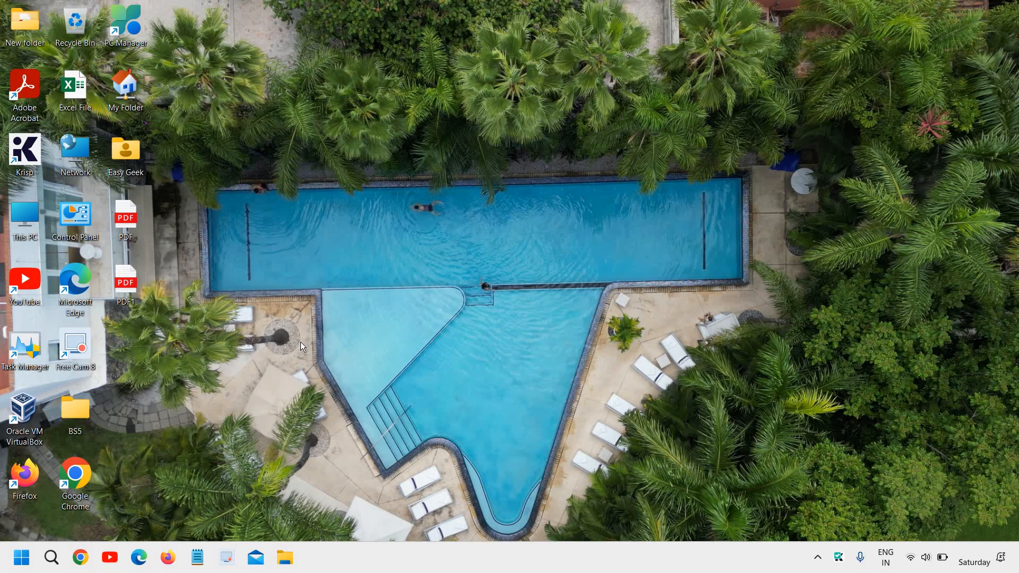
Find and open Control Panel, then maximize its window
{"action": "left_click", "coordinate": [52, 557]}
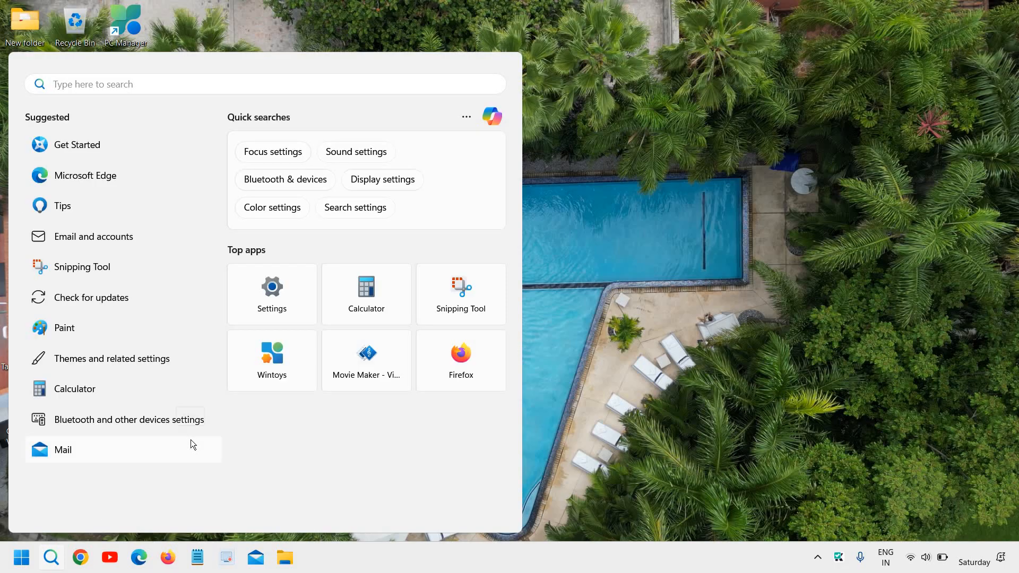
{"action": "type", "text": "control"}
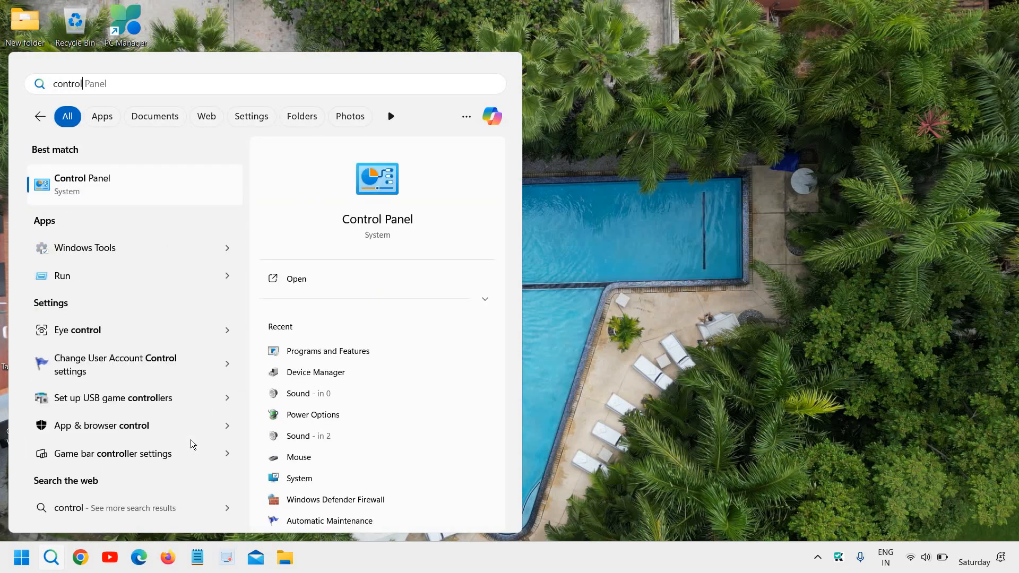
{"action": "left_click", "coordinate": [167, 192]}
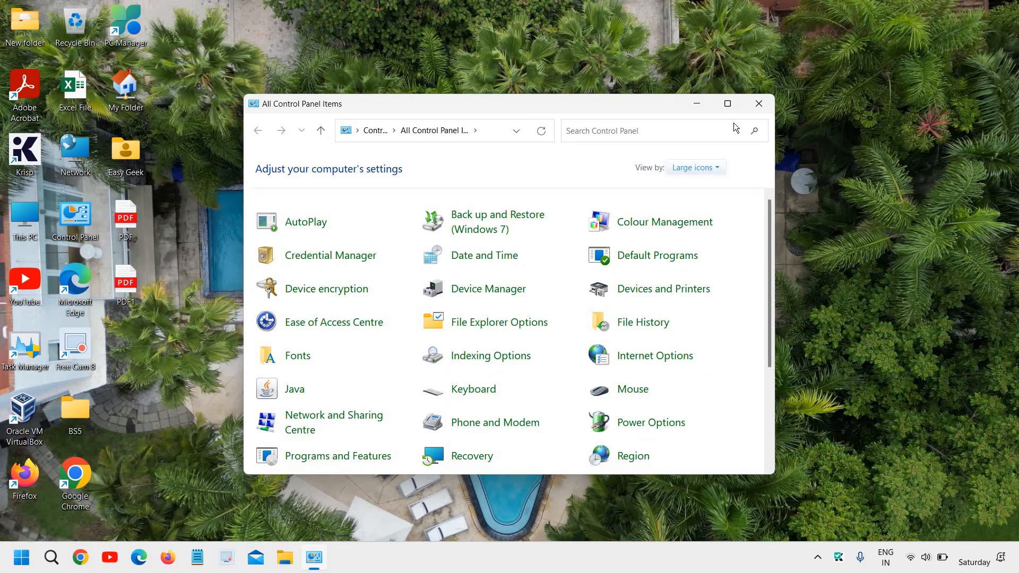
{"action": "left_click", "coordinate": [728, 104]}
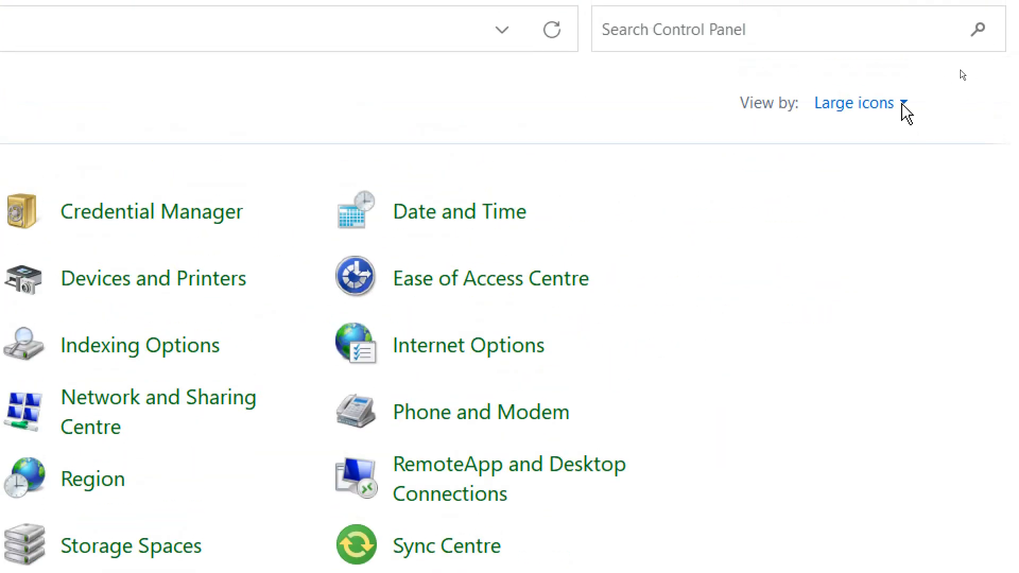
Display the Control Panel items as large icons
{"action": "left_click", "coordinate": [903, 105]}
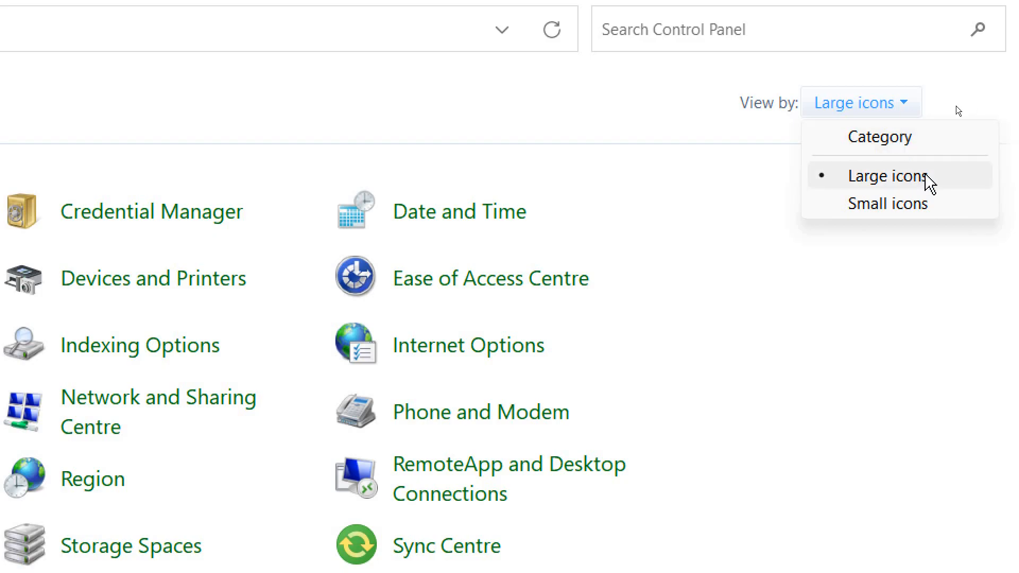
{"action": "left_click", "coordinate": [897, 181]}
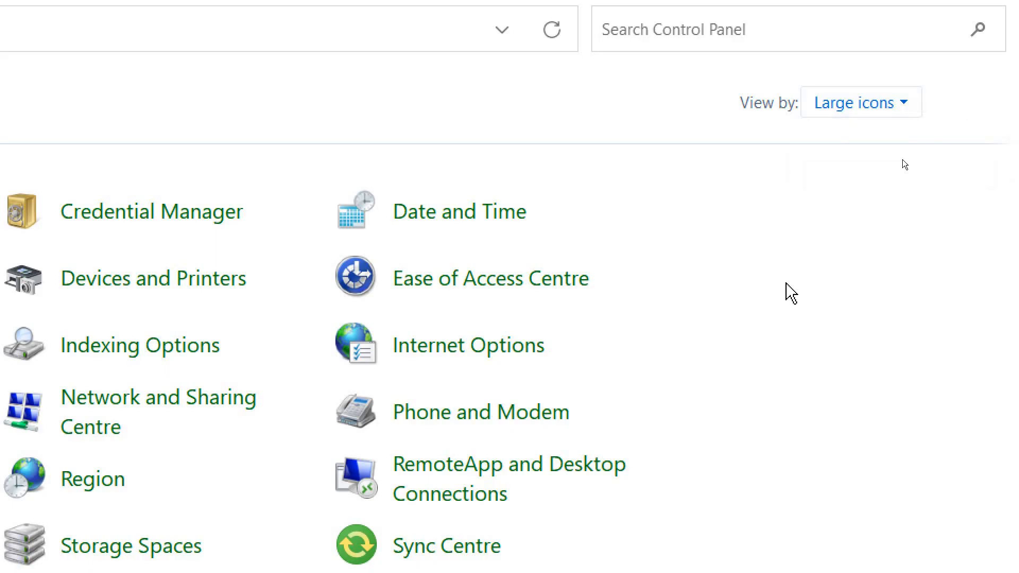
{"action": "key", "text": "alt+f"}
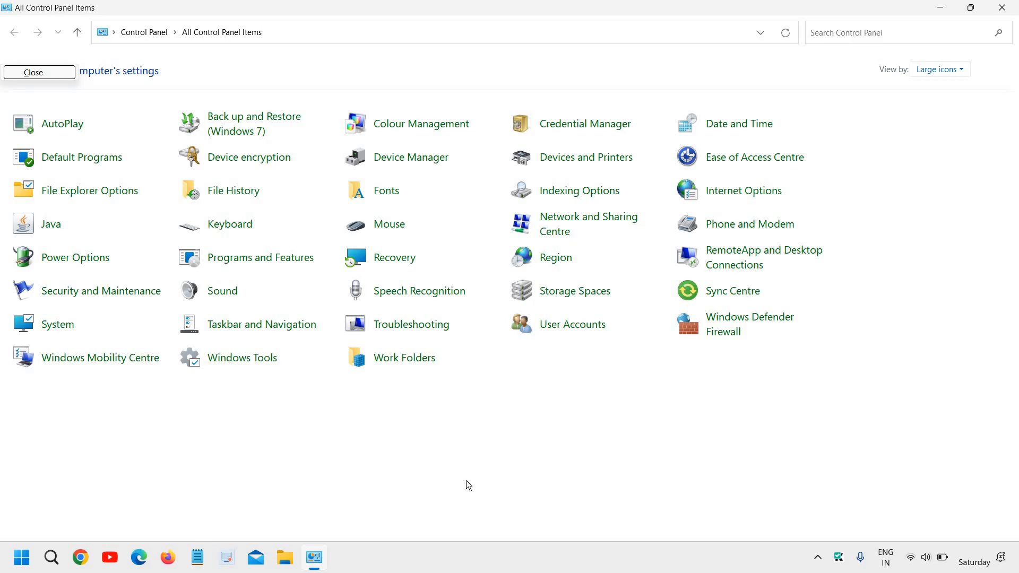
Start setting up a back-up in Back up and Restore (Windows 7) and select Backup Drive (E:) as the destination
{"action": "left_click", "coordinate": [252, 122]}
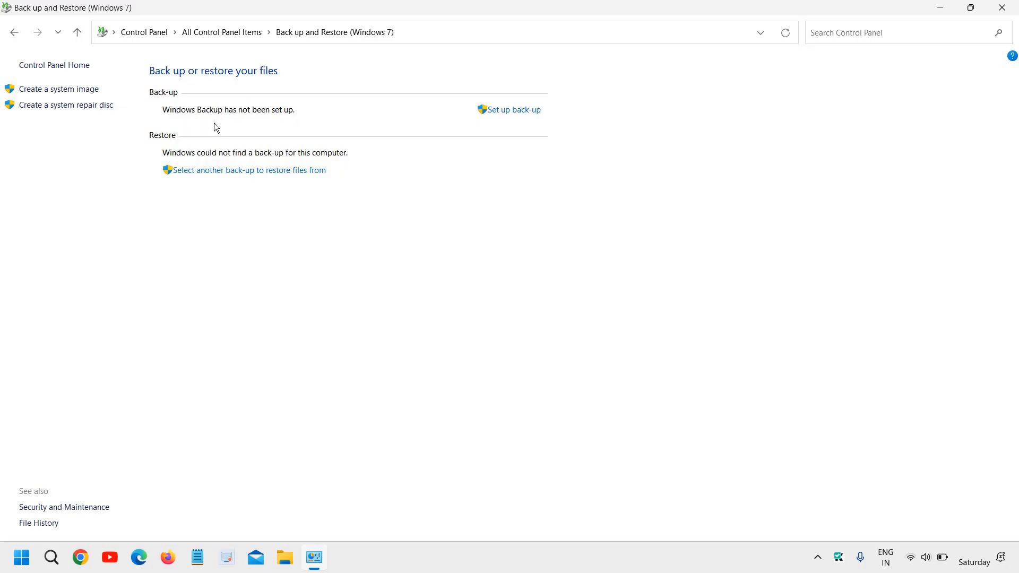
{"action": "left_click", "coordinate": [517, 113]}
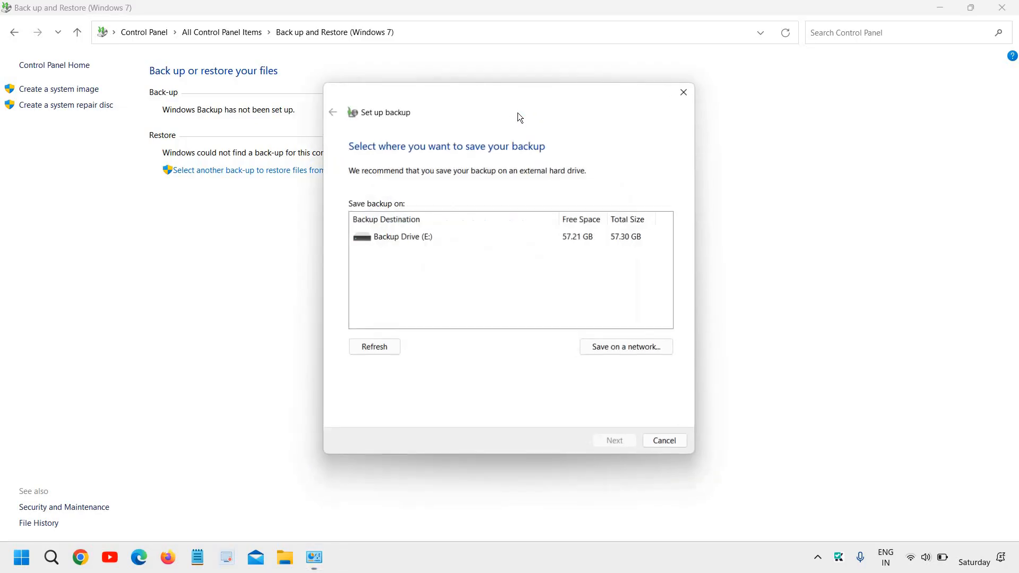
{"action": "left_click_drag", "start_coordinate": [509, 95], "coordinate": [362, 71]}
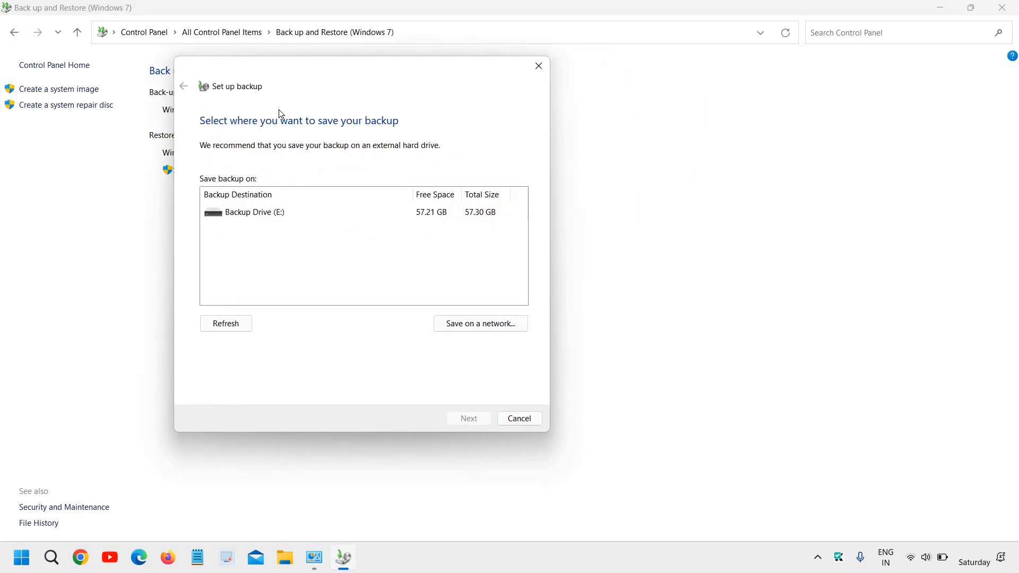
{"action": "left_click", "coordinate": [248, 213]}
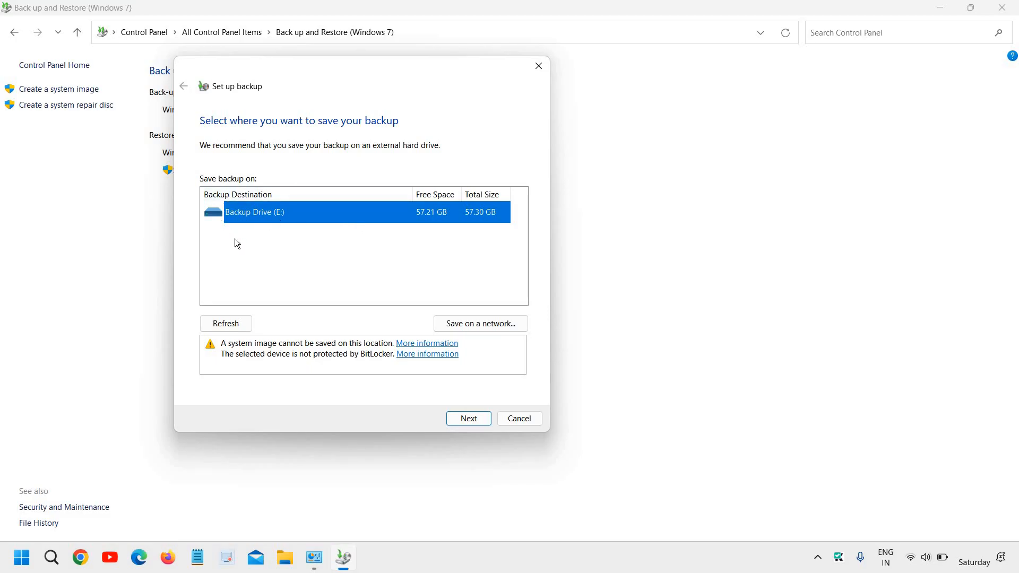
{"action": "left_click", "coordinate": [489, 325]}
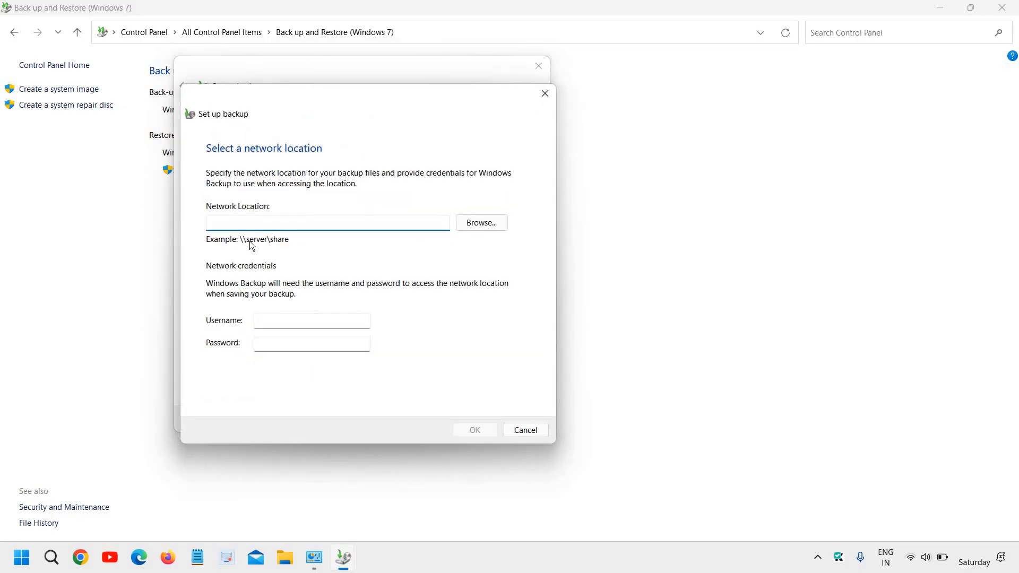
{"action": "left_click", "coordinate": [491, 223]}
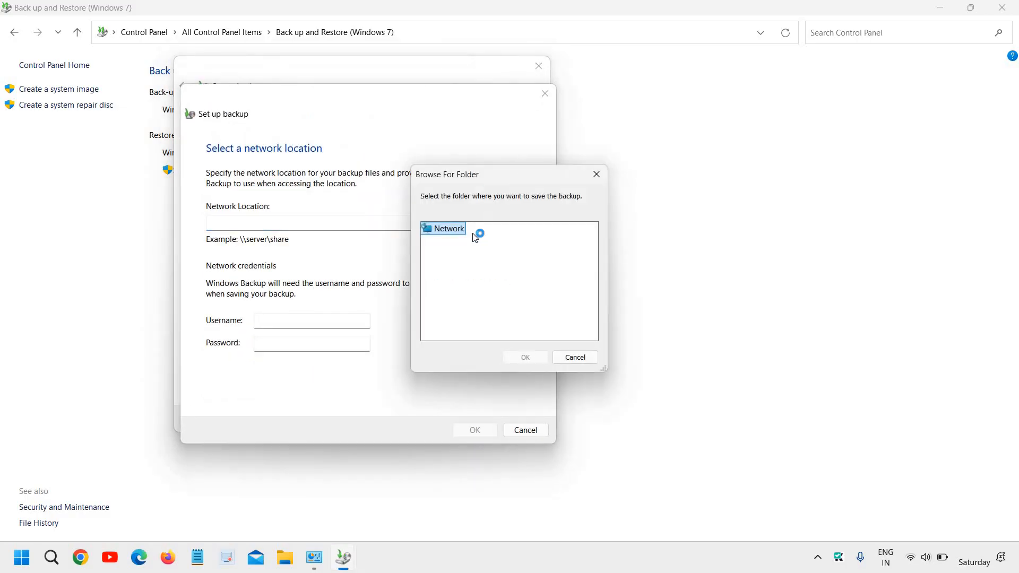
{"action": "left_click", "coordinate": [587, 362]}
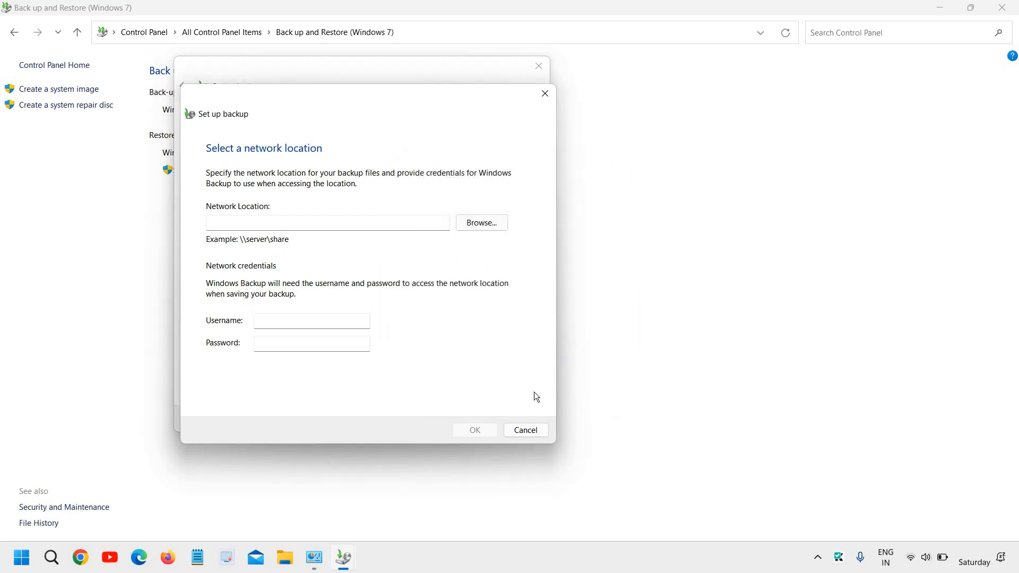
{"action": "left_click", "coordinate": [526, 431]}
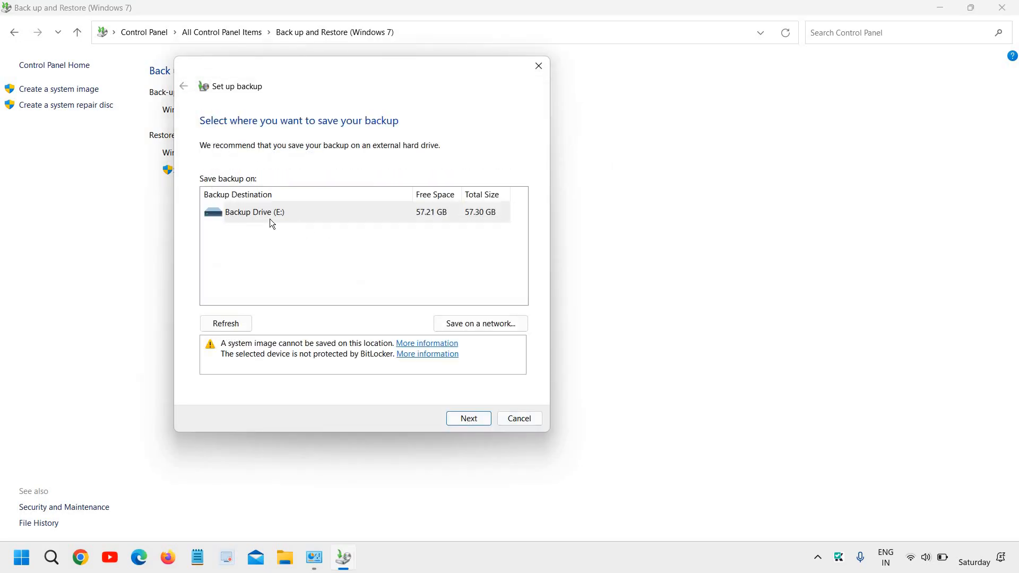
Accept Backup Drive (E:) as the backup destination and opt for Let me choose as the content selection
{"action": "left_click", "coordinate": [255, 214]}
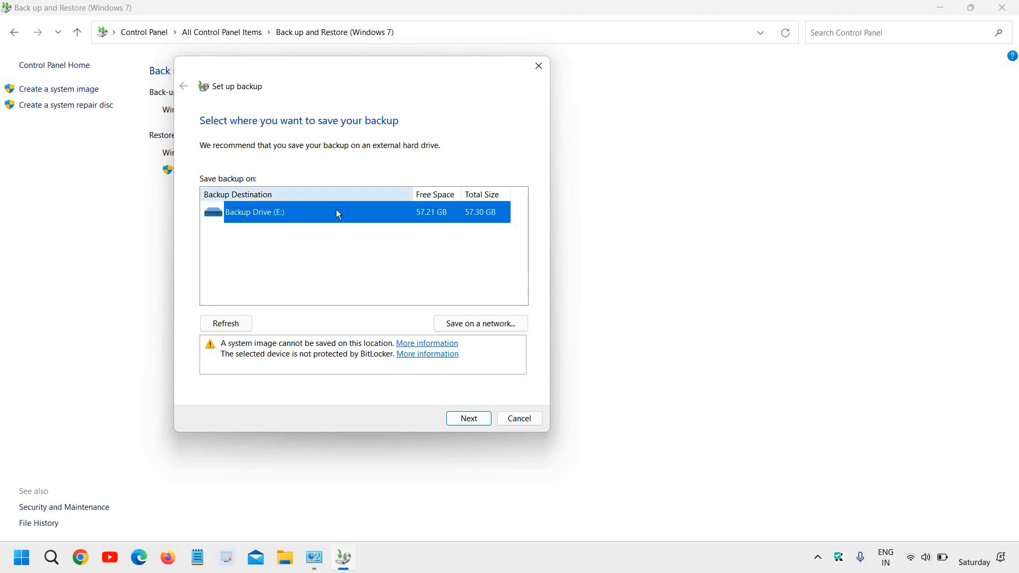
{"action": "left_click", "coordinate": [482, 420]}
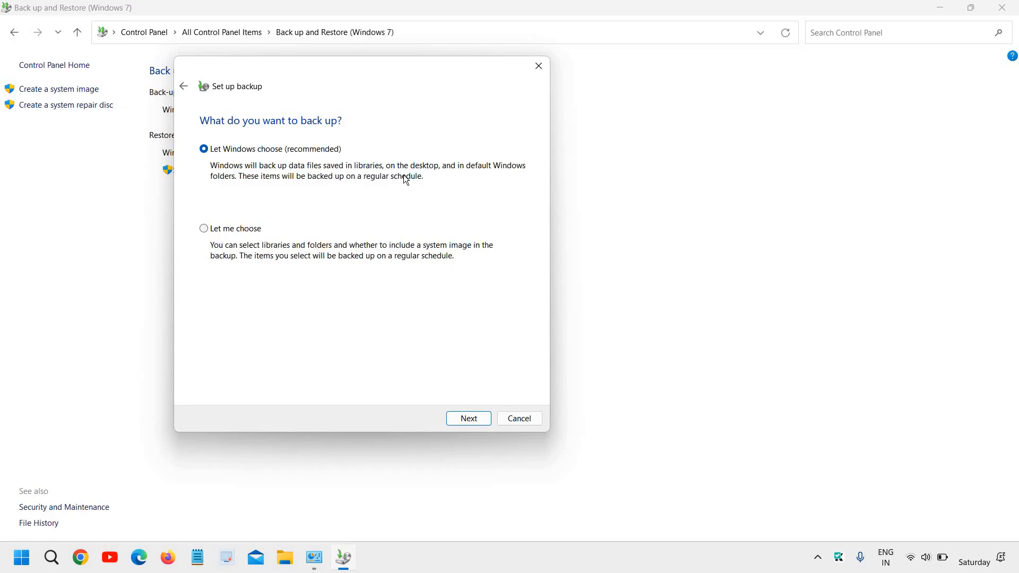
{"action": "key", "text": "alt"}
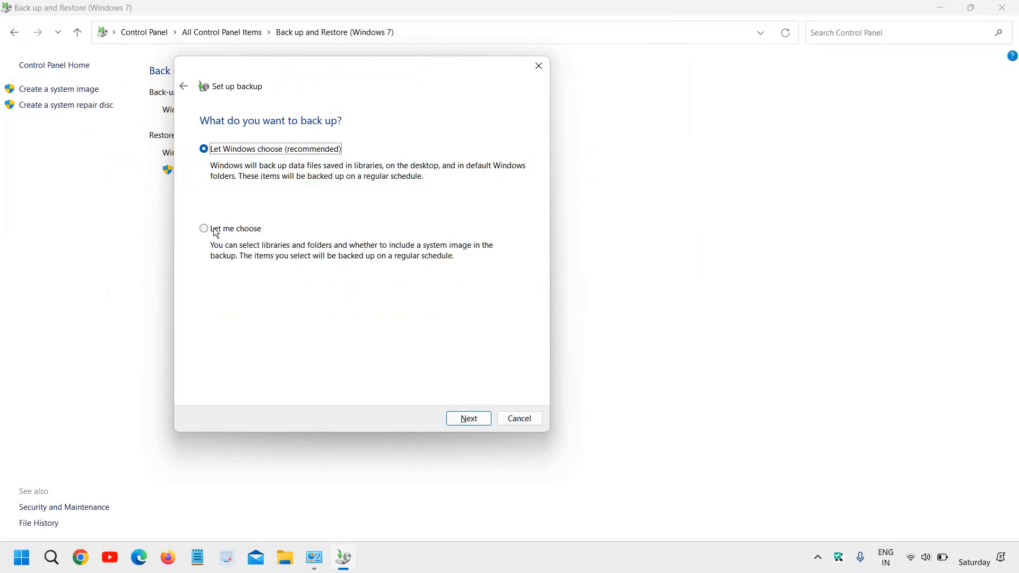
{"action": "left_click", "coordinate": [216, 232]}
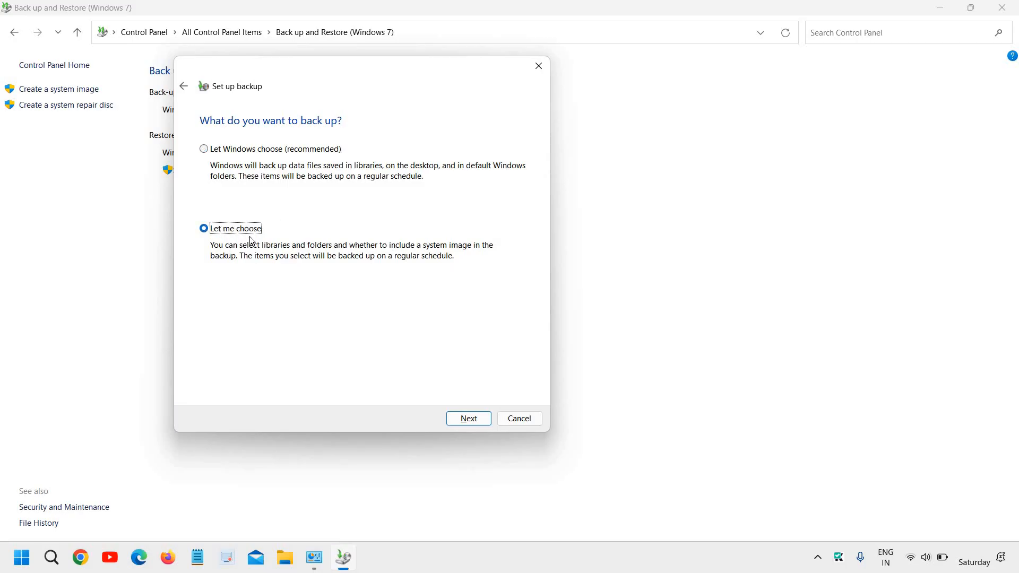
{"action": "left_click", "coordinate": [460, 419]}
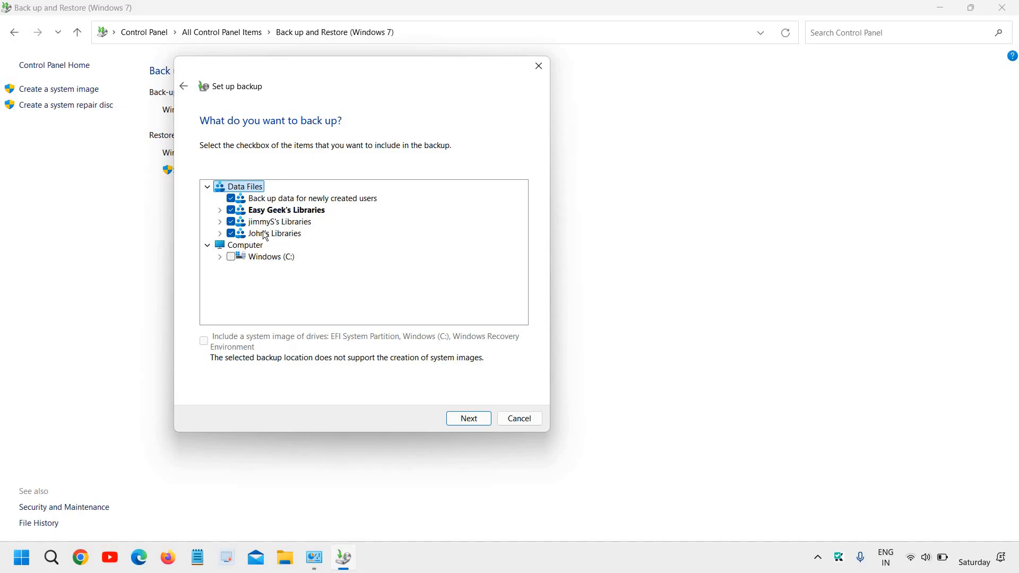
Exclude data for newly created users and all user libraries from the backup
{"action": "left_click", "coordinate": [231, 198]}
{"action": "left_click", "coordinate": [231, 210]}
Include the Desktop, Documents, Downloads and Favorites folders of C:\Users\easyt in the backup
{"action": "left_click", "coordinate": [223, 257]}
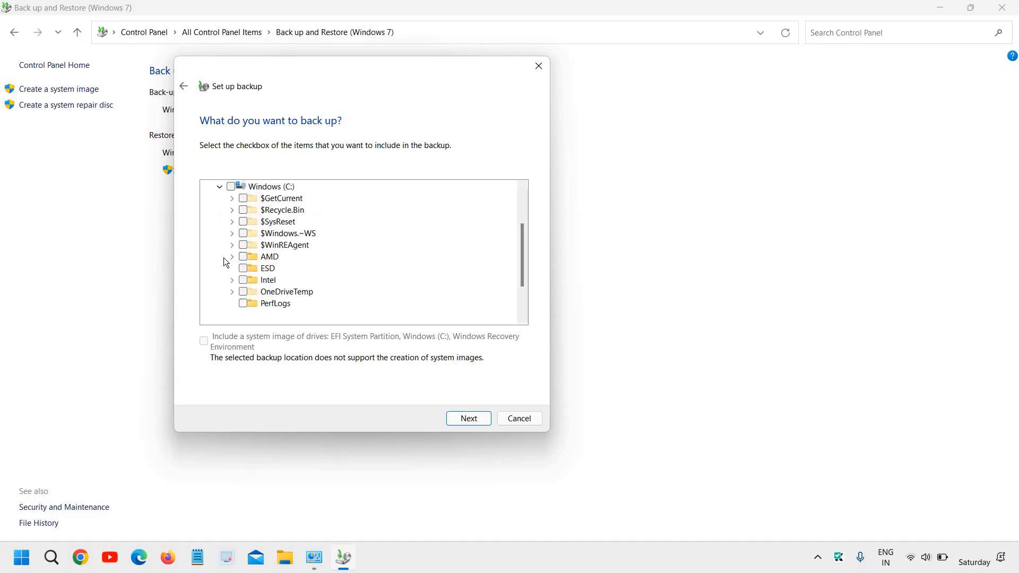
{"action": "scroll", "coordinate": [311, 274], "scroll_direction": "down", "scroll_amount": 2}
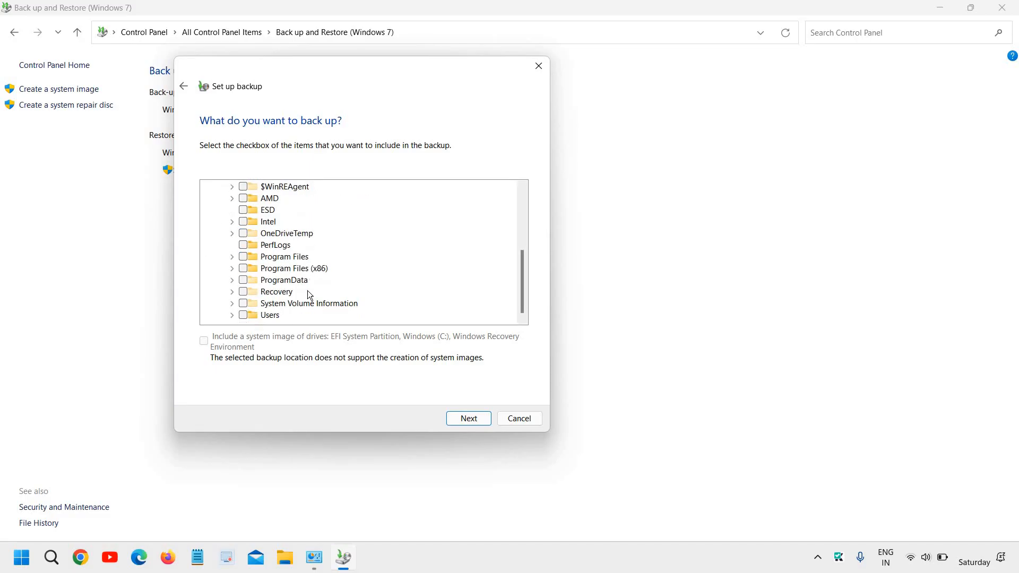
{"action": "left_click", "coordinate": [234, 318]}
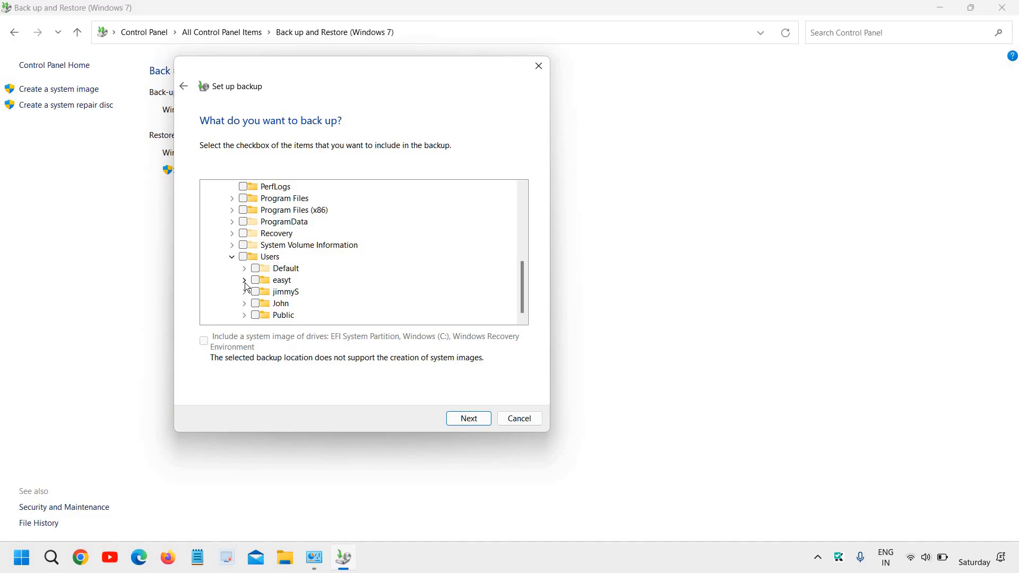
{"action": "left_click", "coordinate": [243, 282]}
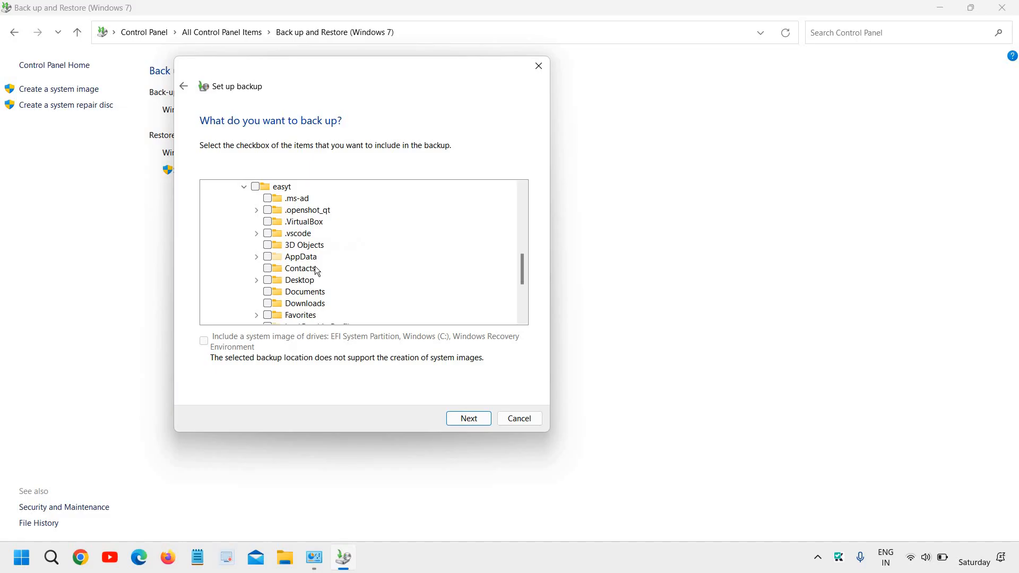
{"action": "left_click", "coordinate": [268, 280]}
{"action": "left_click", "coordinate": [267, 303]}
{"action": "left_click", "coordinate": [268, 315]}
Add the easyt user's OneDrive and Videos folders to the backup and proceed to the backup settings review
{"action": "scroll", "coordinate": [309, 260], "scroll_direction": "down", "scroll_amount": 2}
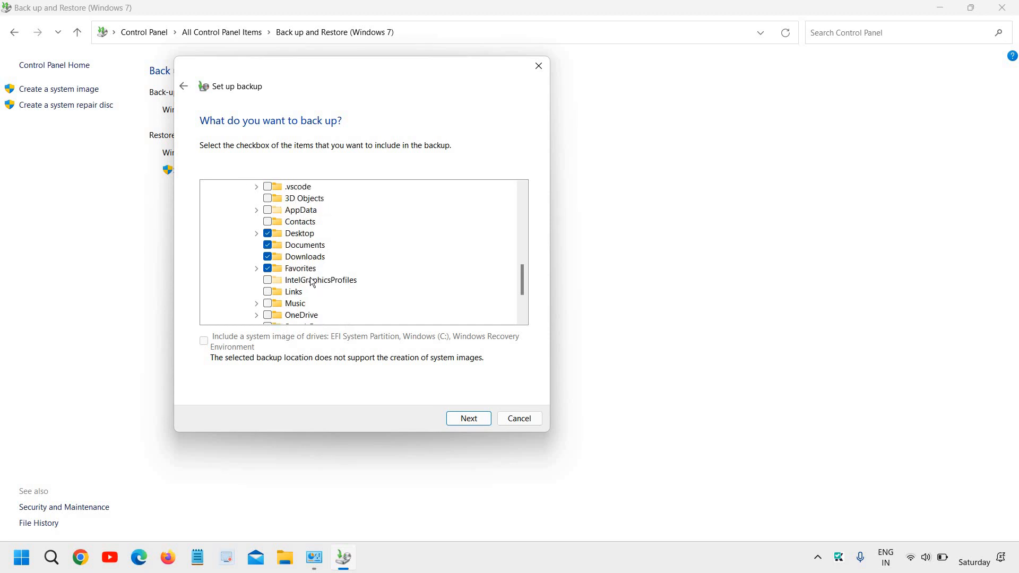
{"action": "scroll", "coordinate": [313, 283], "scroll_direction": "down", "scroll_amount": 2}
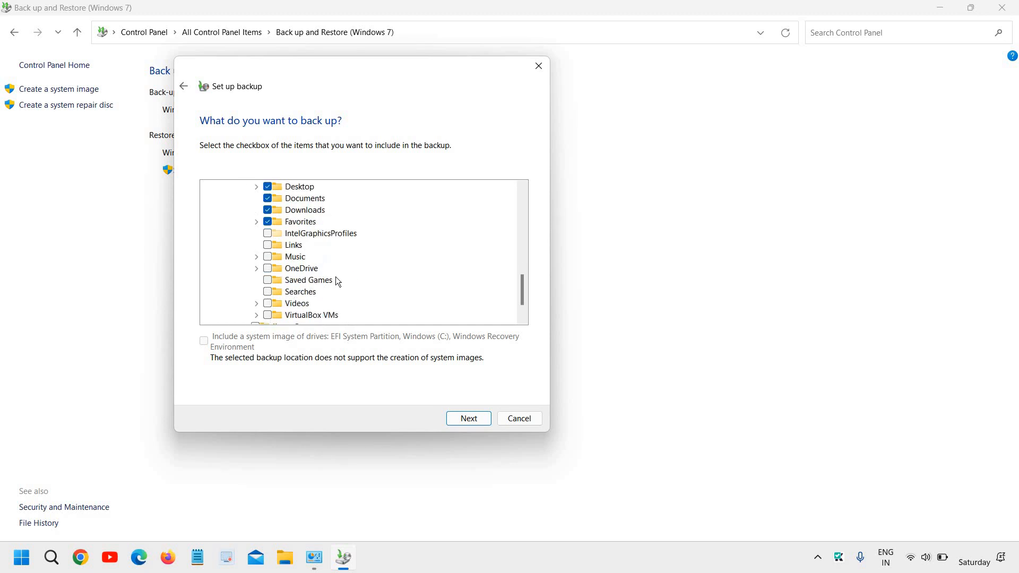
{"action": "left_click", "coordinate": [267, 270]}
{"action": "left_click", "coordinate": [256, 304]}
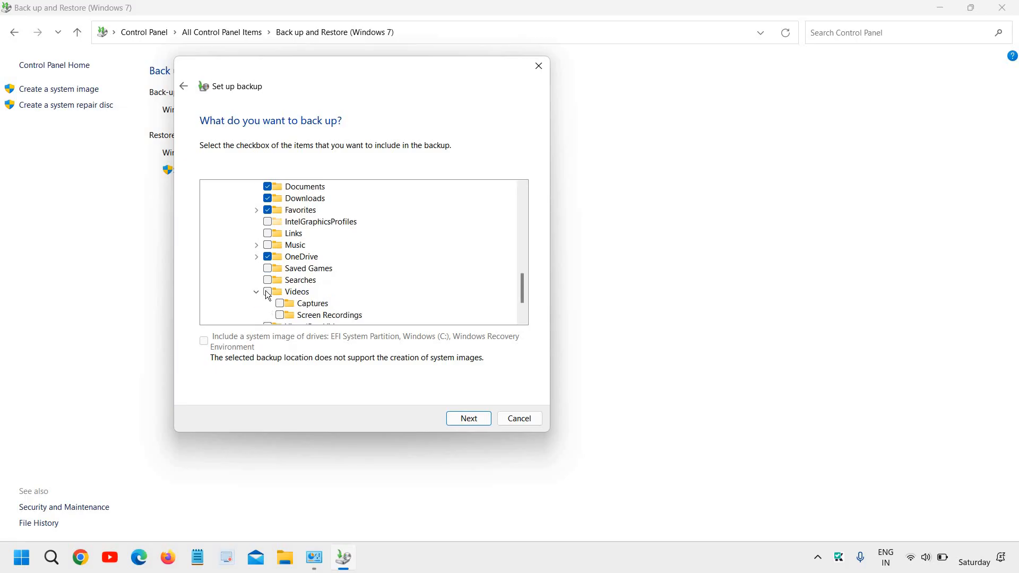
{"action": "left_click", "coordinate": [268, 292]}
{"action": "scroll", "coordinate": [355, 308], "scroll_direction": "down", "scroll_amount": 2}
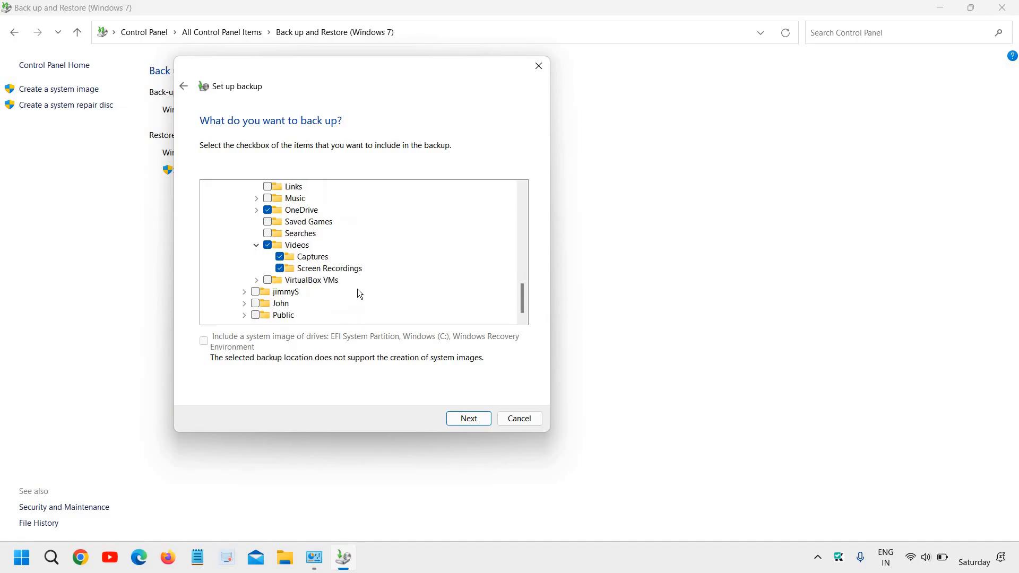
{"action": "scroll", "coordinate": [358, 291], "scroll_direction": "up", "scroll_amount": 5}
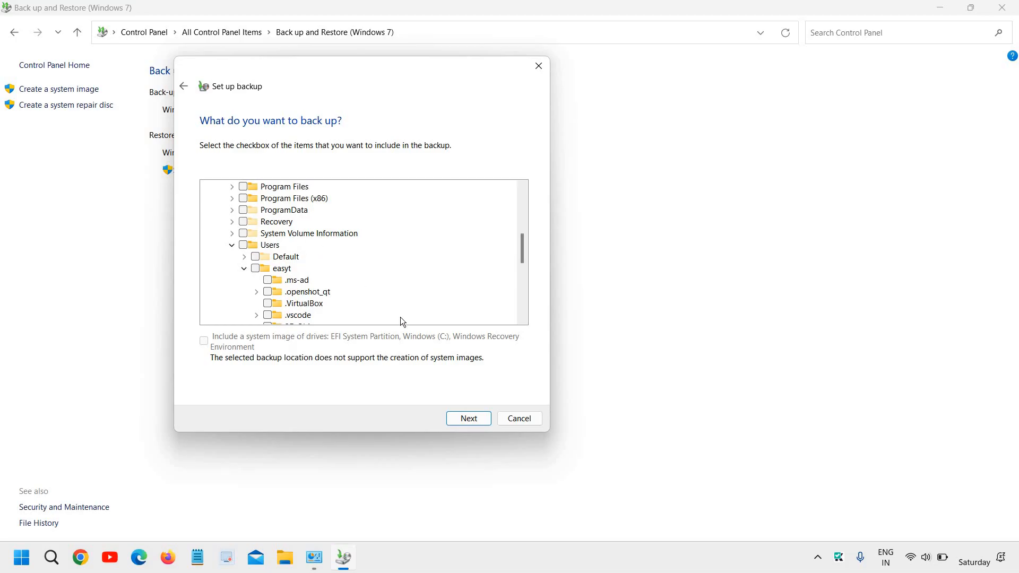
{"action": "left_click", "coordinate": [456, 422]}
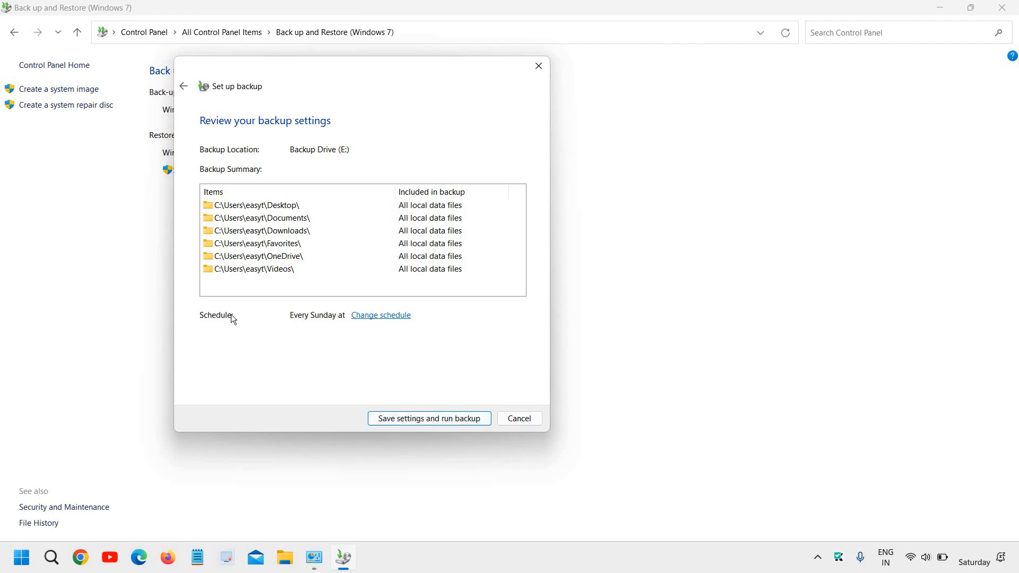
Set the backup schedule to run Weekly on Sunday, and leave the backup setup without saving or running it
{"action": "left_click", "coordinate": [390, 317]}
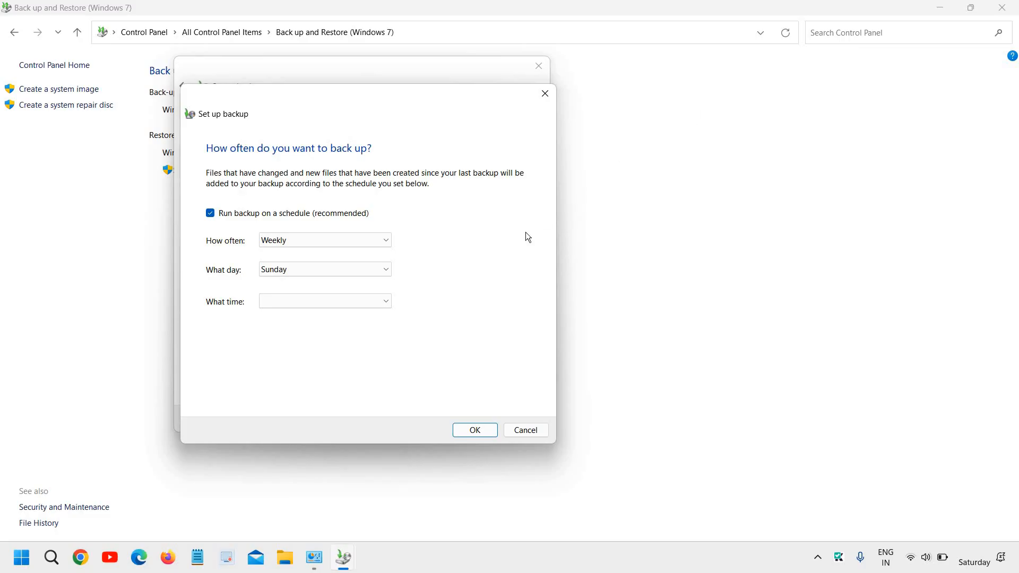
{"action": "left_click", "coordinate": [348, 244]}
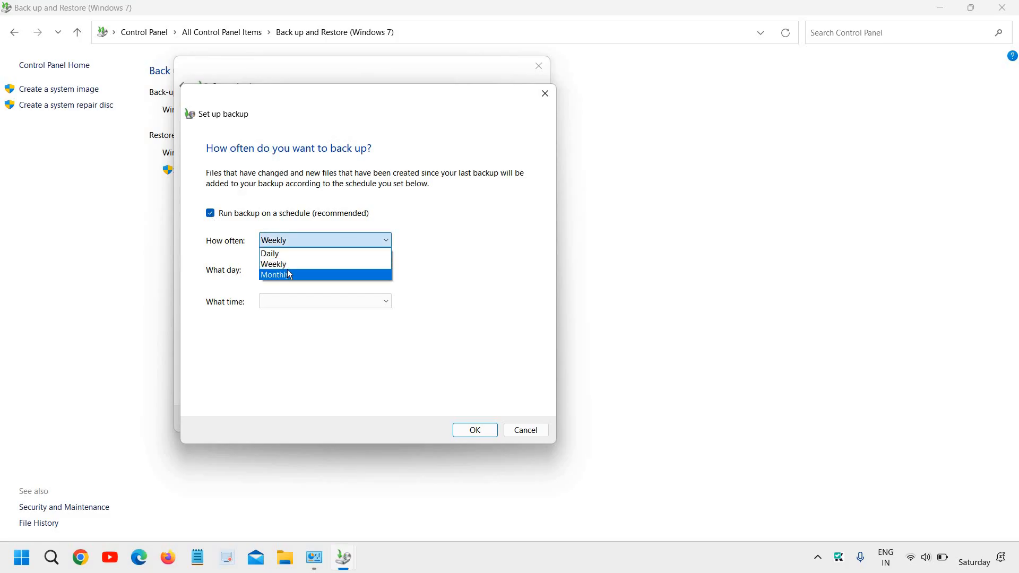
{"action": "left_click", "coordinate": [291, 264]}
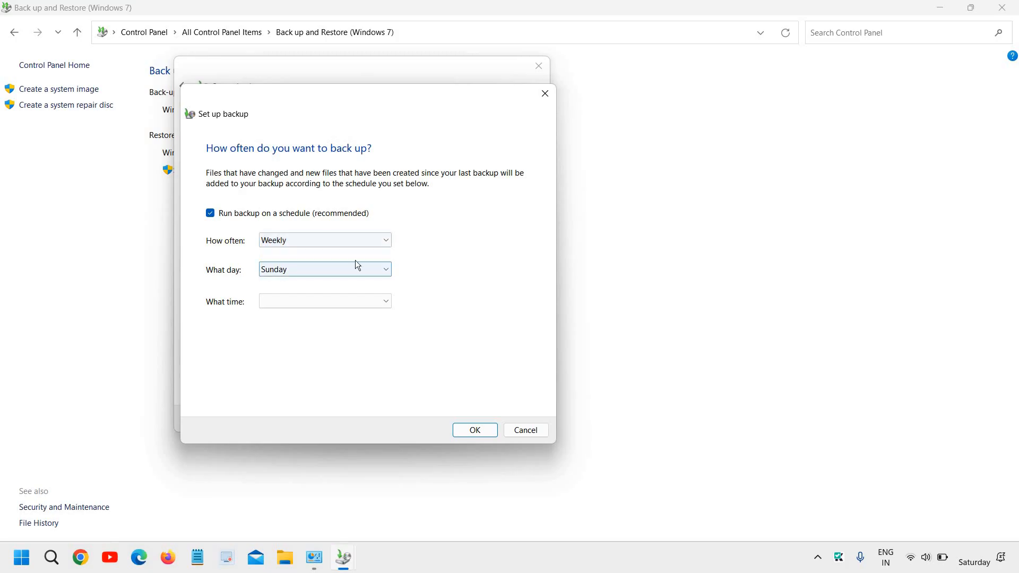
{"action": "left_click", "coordinate": [317, 268]}
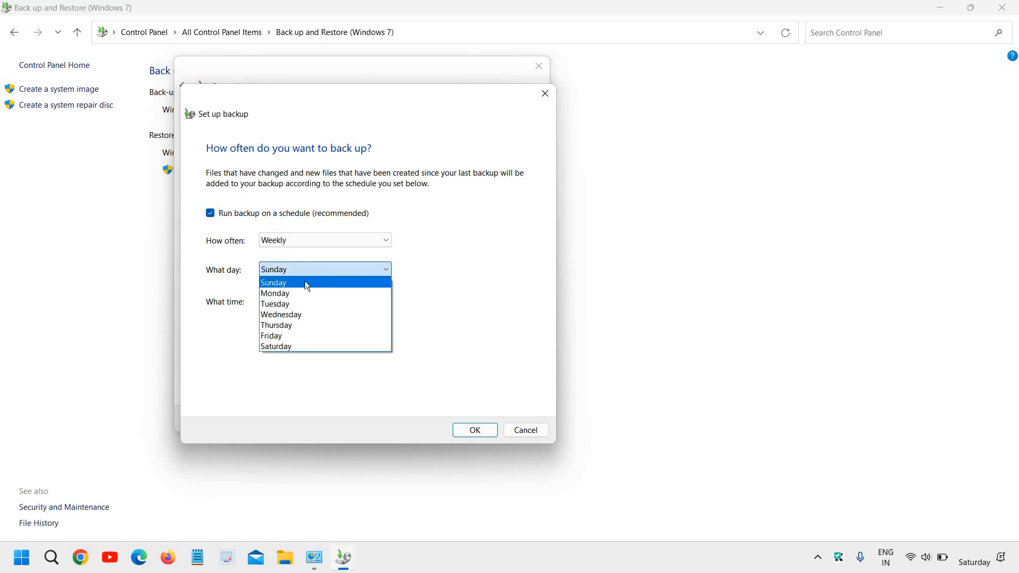
{"action": "left_click", "coordinate": [305, 282]}
{"action": "left_click", "coordinate": [349, 304]}
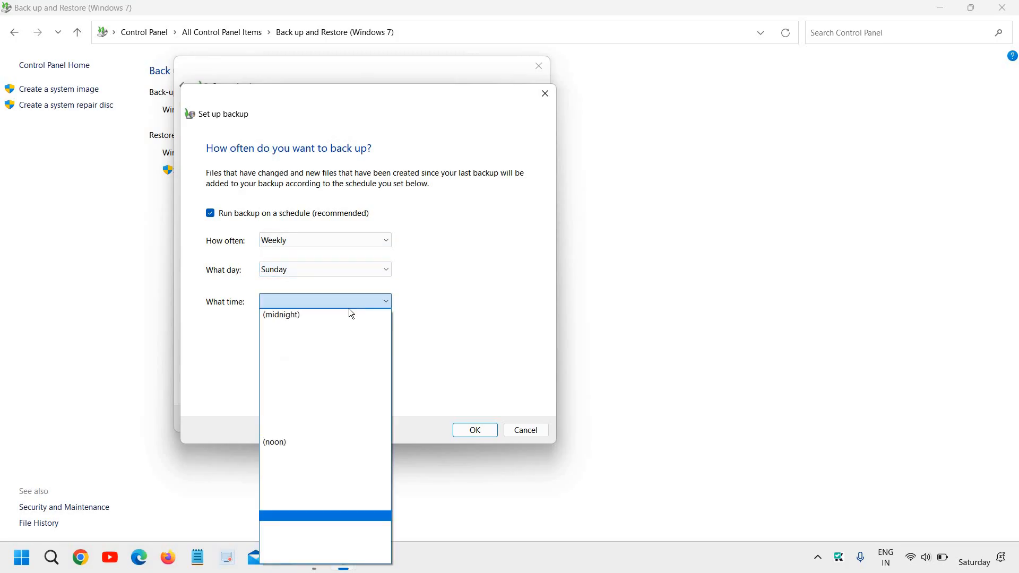
{"action": "left_click", "coordinate": [450, 278]}
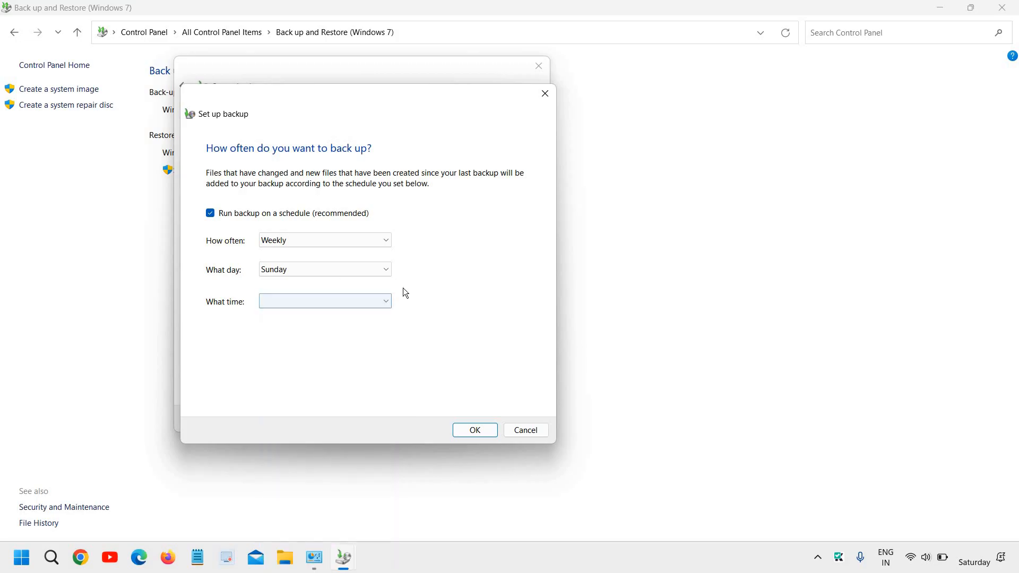
{"action": "left_click", "coordinate": [484, 433]}
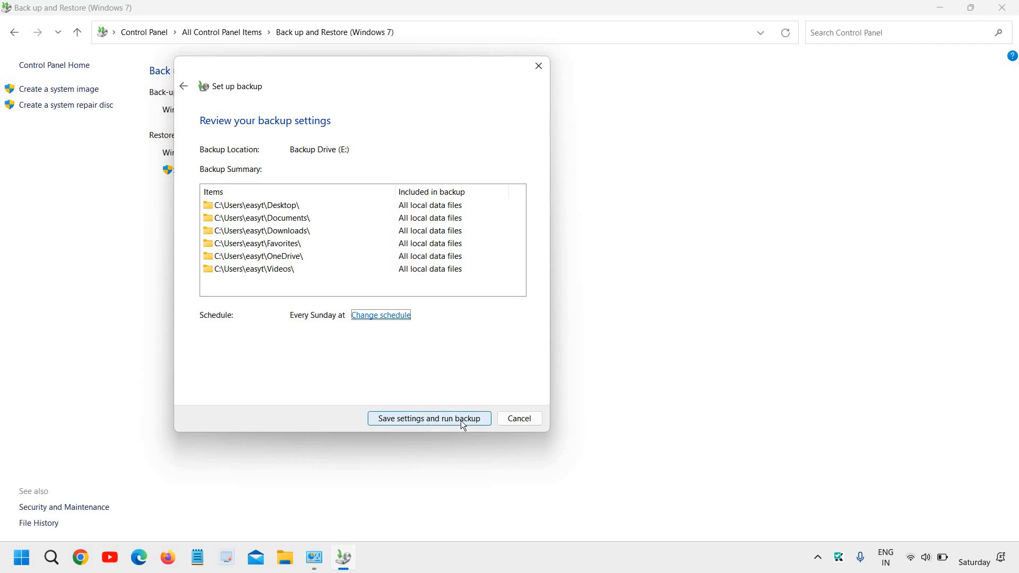
{"action": "left_click", "coordinate": [522, 422]}
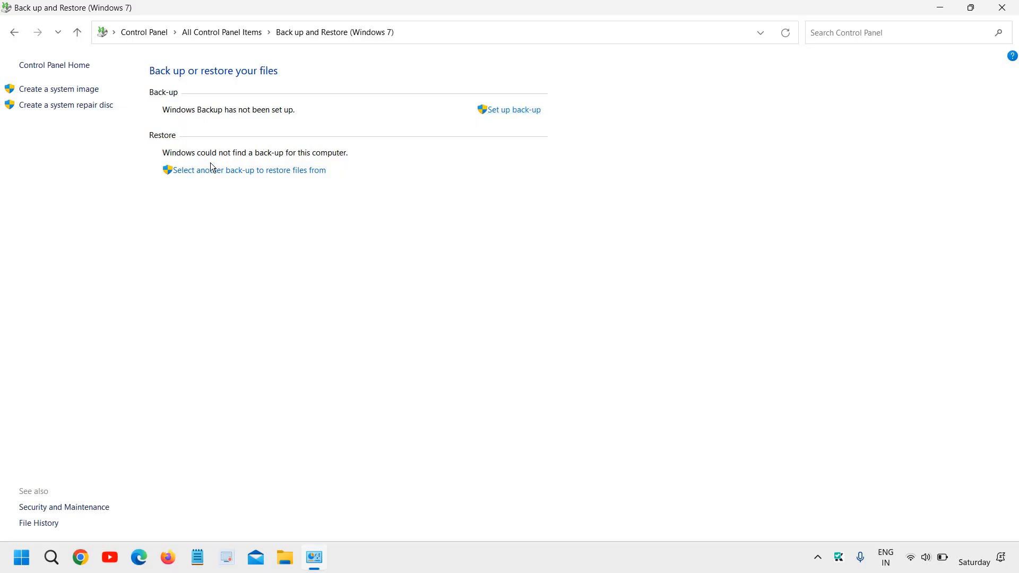
Examine the network location options for selecting another backup to restore files from, and close Back up and Restore
{"action": "left_click", "coordinate": [259, 171]}
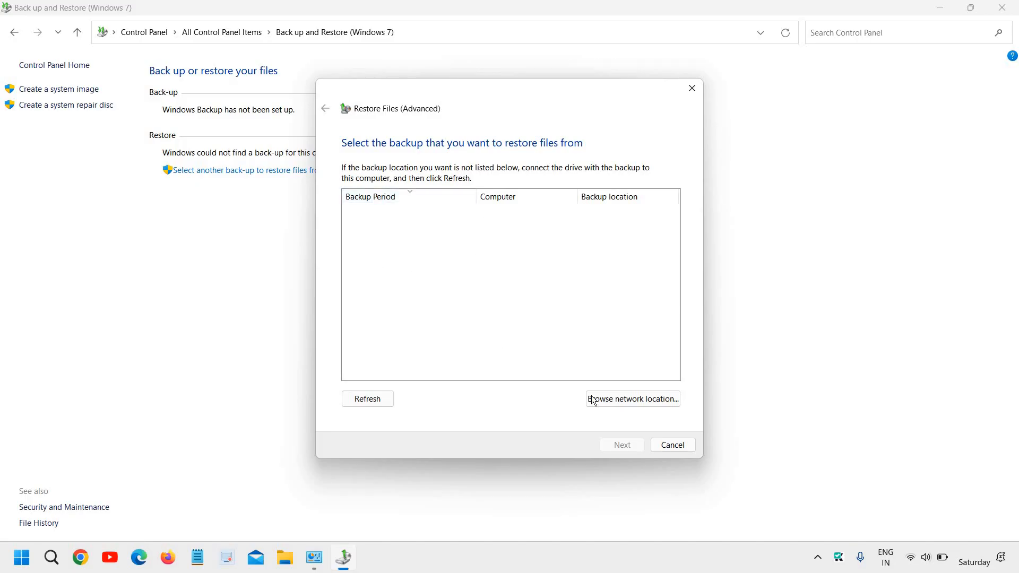
{"action": "left_click", "coordinate": [643, 400]}
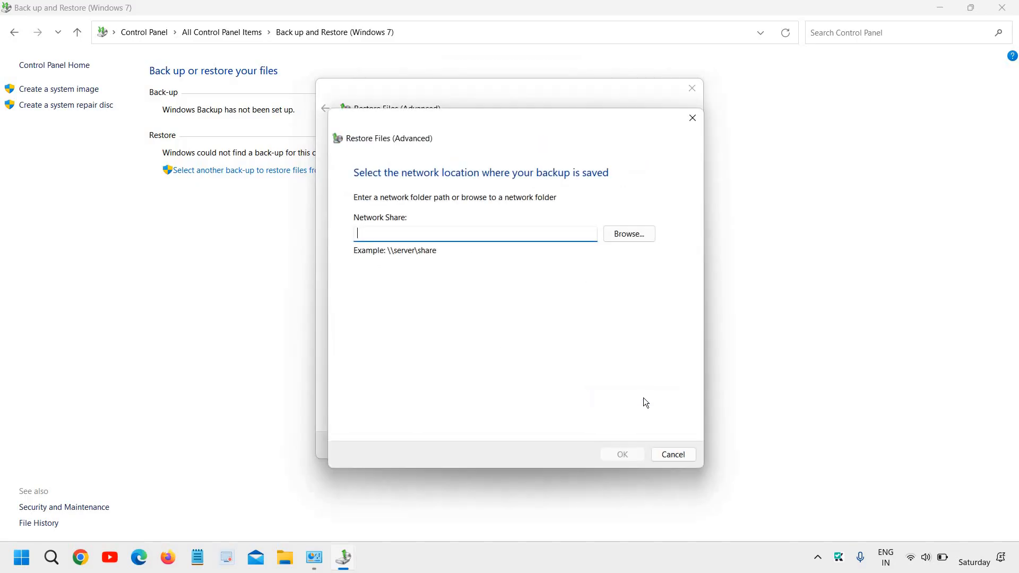
{"action": "left_click", "coordinate": [643, 236]}
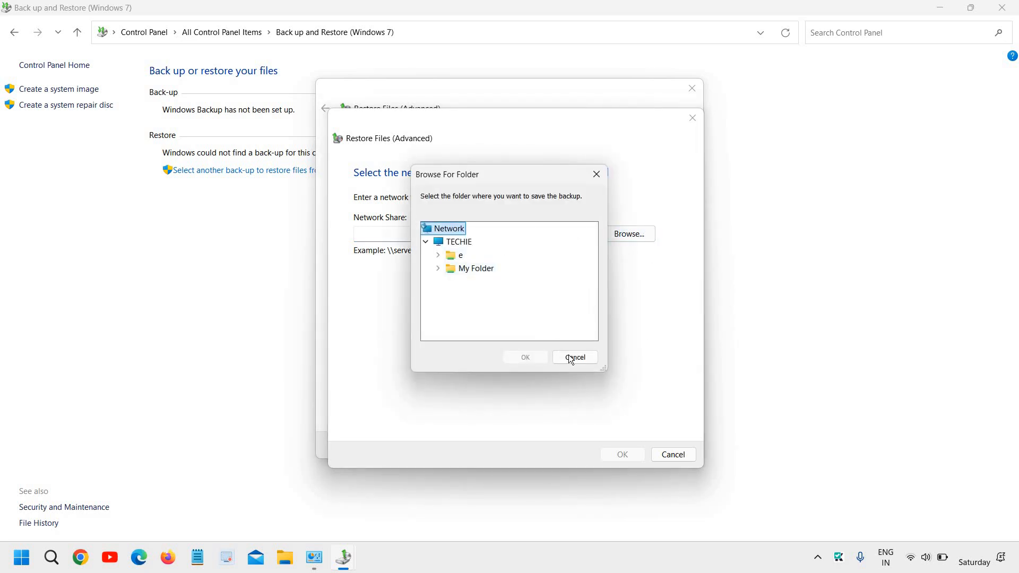
{"action": "left_click", "coordinate": [576, 358]}
{"action": "left_click", "coordinate": [673, 454]}
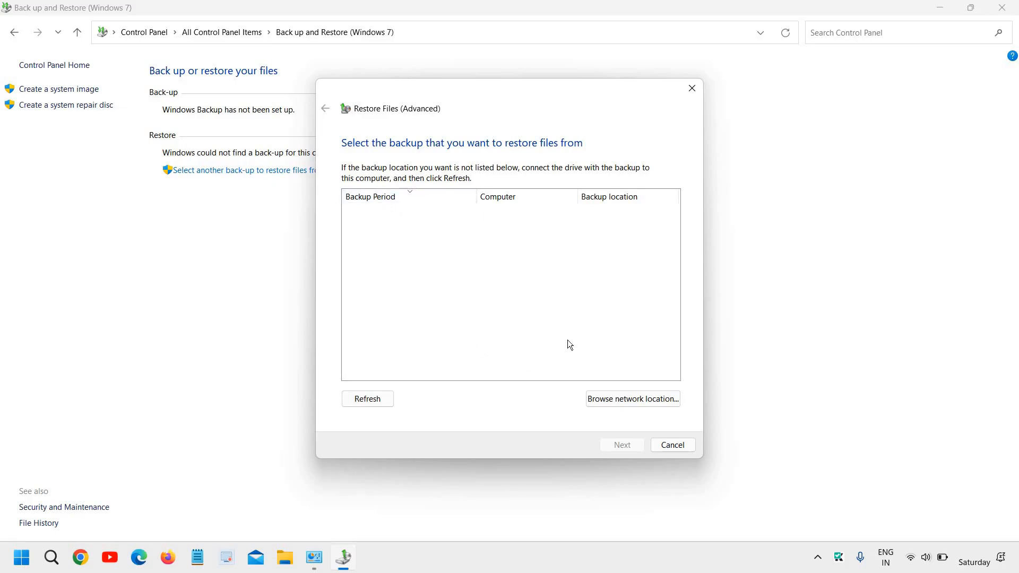
{"action": "left_click", "coordinate": [673, 445]}
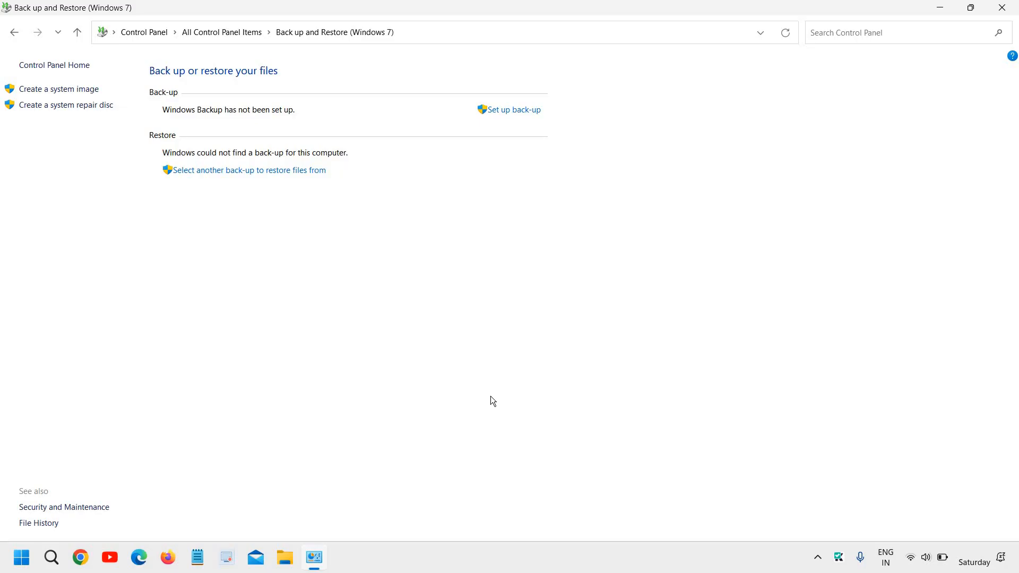
{"action": "left_click", "coordinate": [1002, 7]}
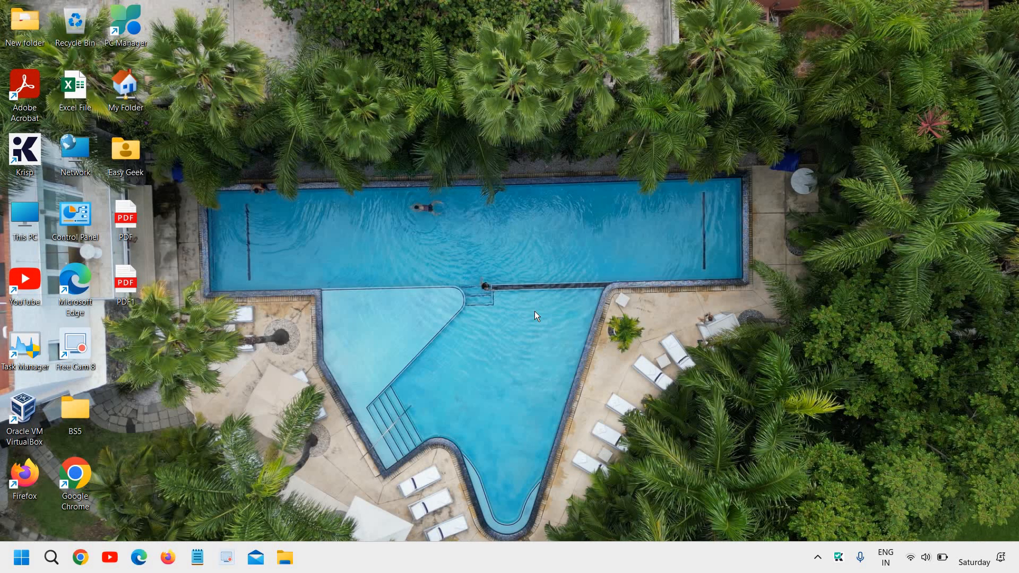